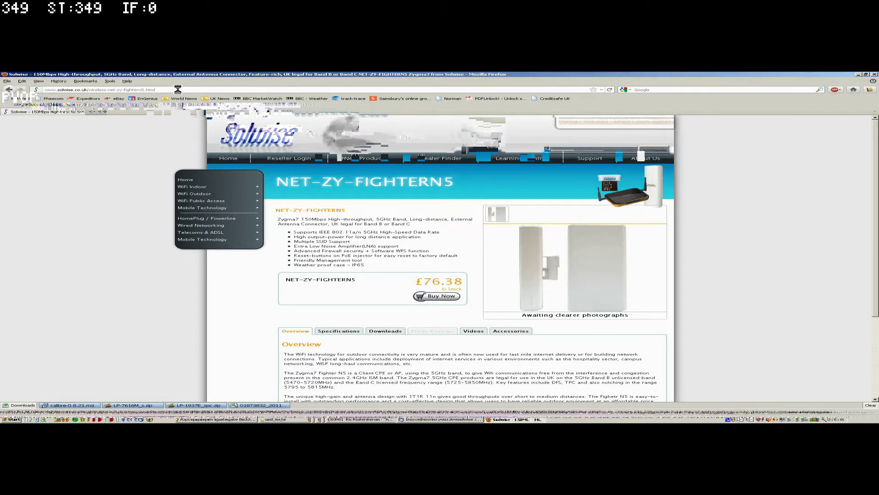
# Load the router admin at 192.168.1.200 and open Settings Management with Wireless Settings expanded
pyautogui.click(177, 89)
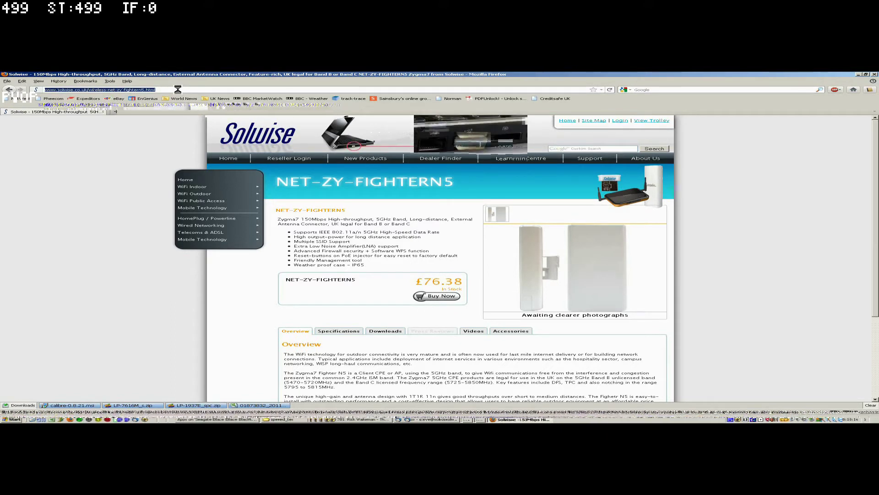
pyautogui.write('192.168')
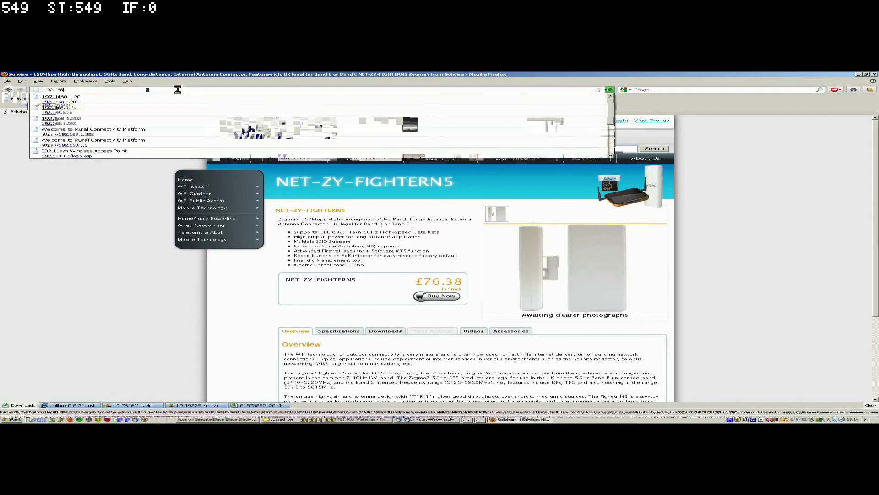
pyautogui.write('.1.200')
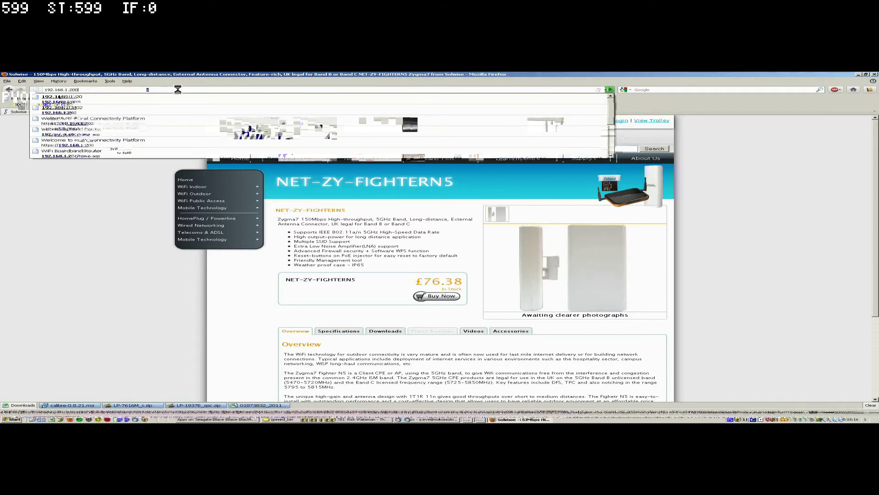
pyautogui.press('Return')
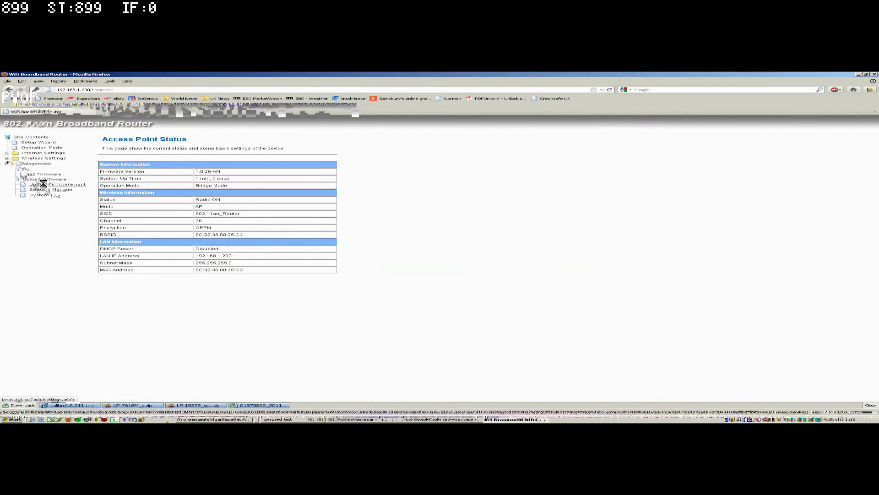
pyautogui.click(42, 184)
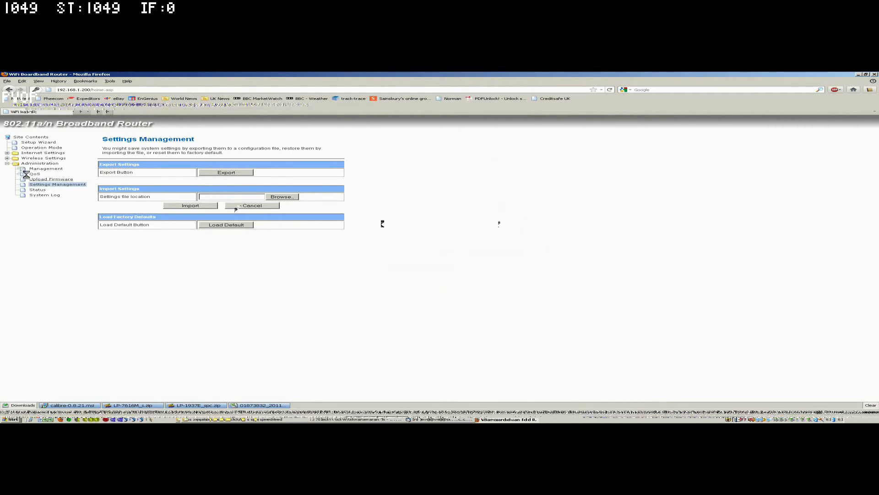
pyautogui.click(6, 158)
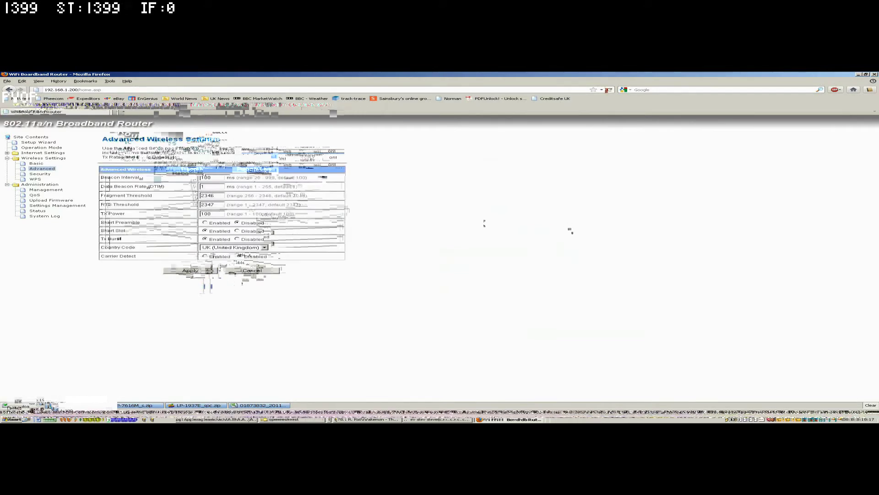
# On the Basic wireless settings page, set Wireless Mode to AP Client and apply it
pyautogui.click(35, 163)
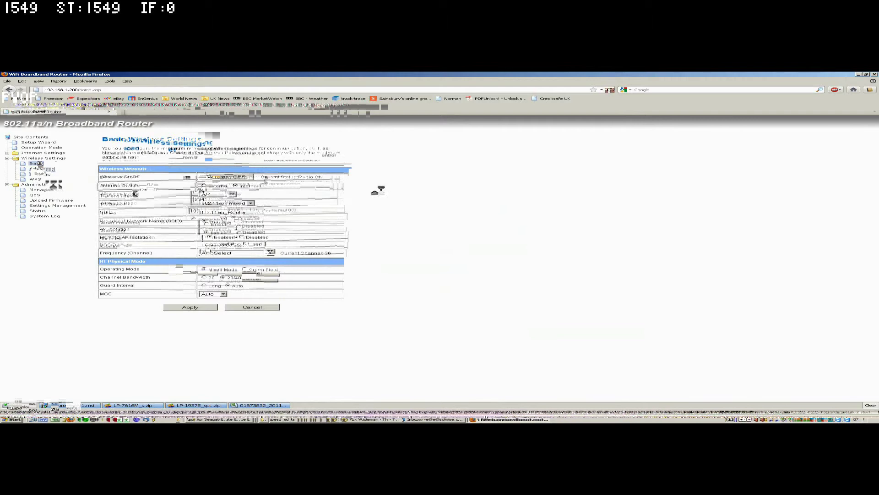
pyautogui.click(233, 193)
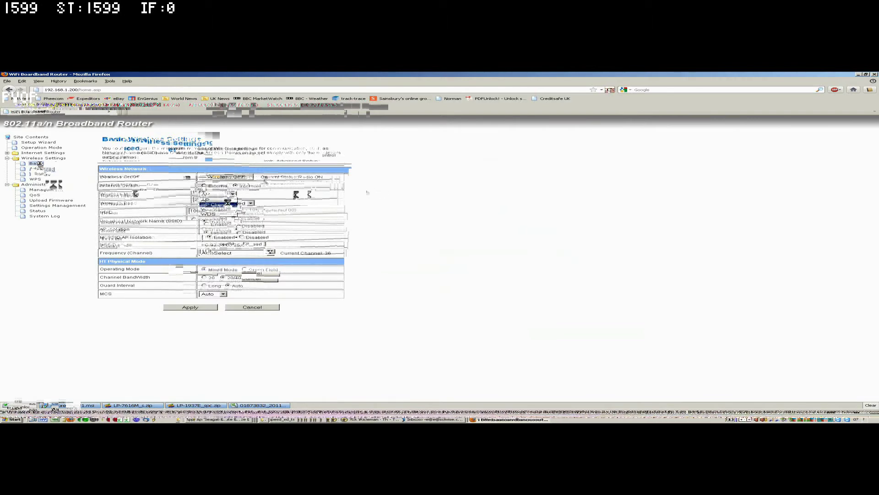
pyautogui.click(226, 199)
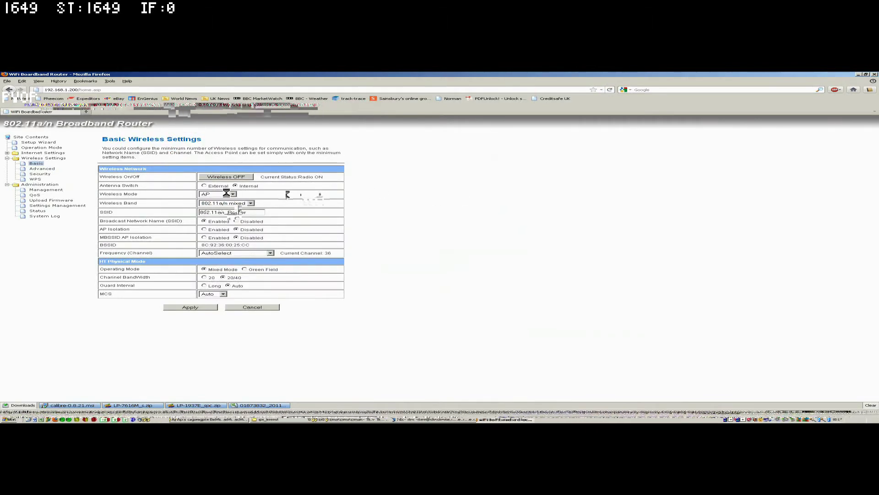
pyautogui.click(226, 193)
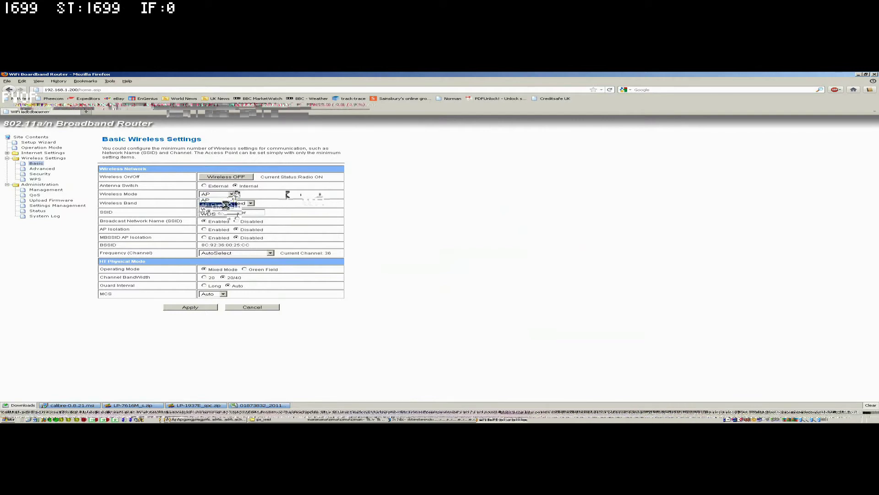
pyautogui.click(226, 205)
pyautogui.click(196, 307)
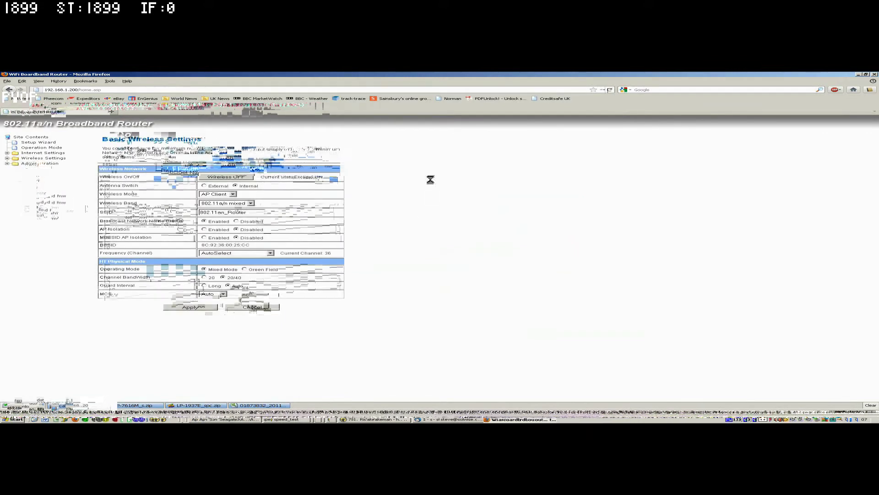
# Expand Internet Settings and apply the changed LAN settings
pyautogui.click(7, 150)
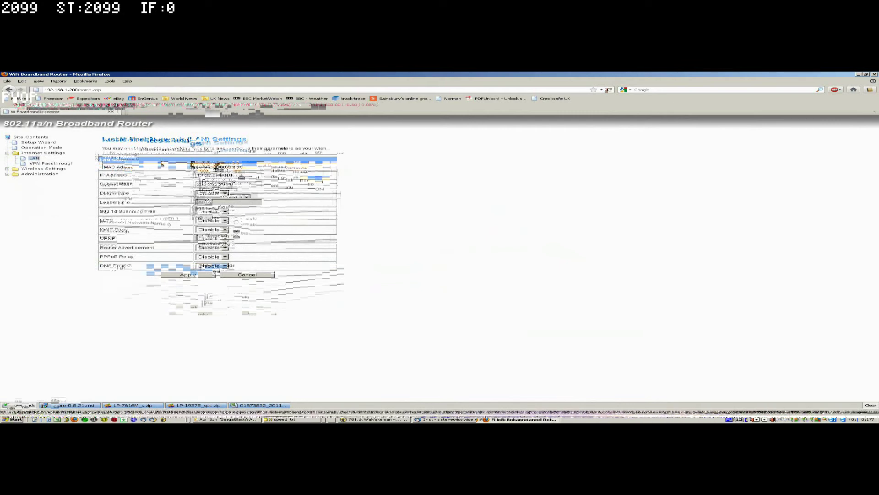
pyautogui.click(192, 274)
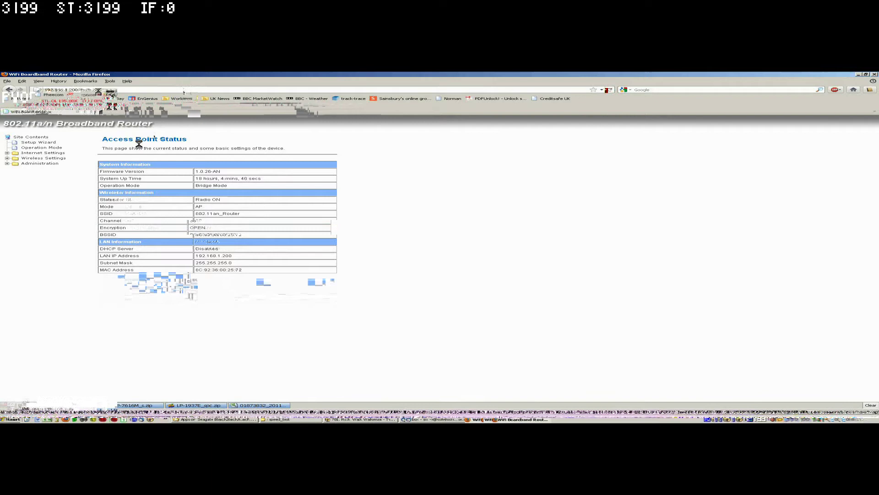
# Open the advanced wireless settings, then refresh the status page to show channel 100
pyautogui.click(7, 158)
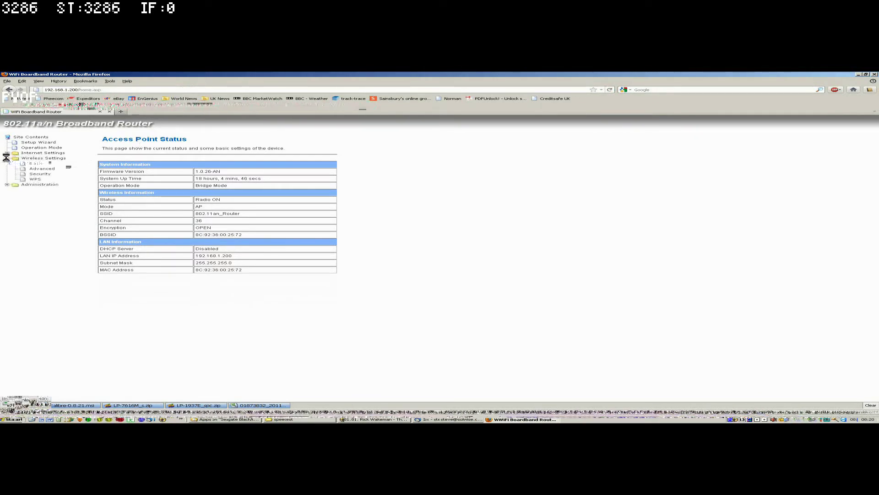
pyautogui.click(38, 169)
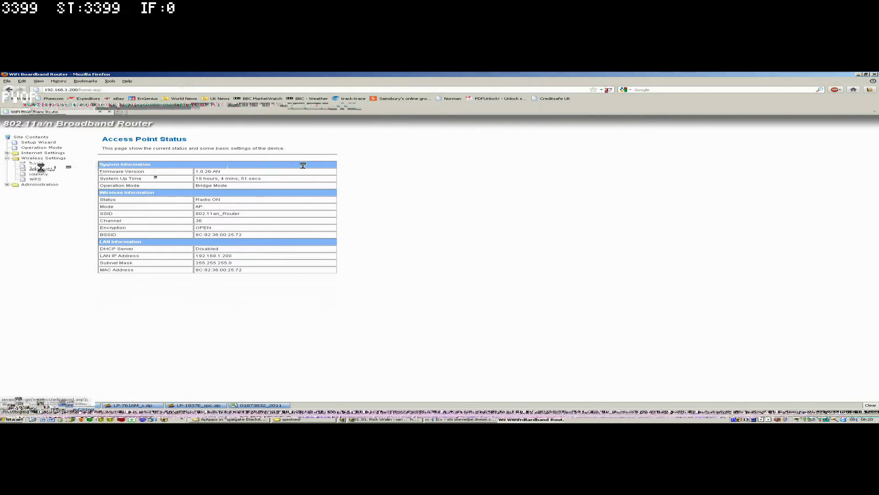
pyautogui.click(42, 168)
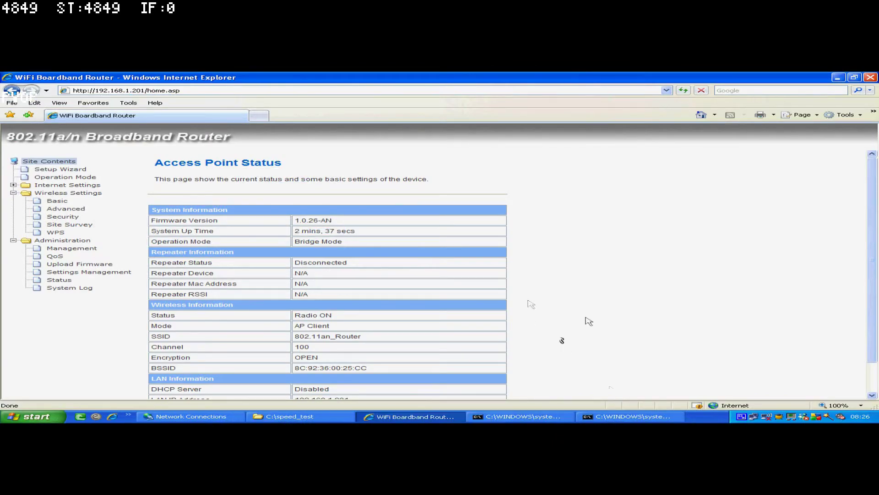
# Run a site survey, pick 802.11an_Router, and apply the AP client connection settings
pyautogui.click(59, 279)
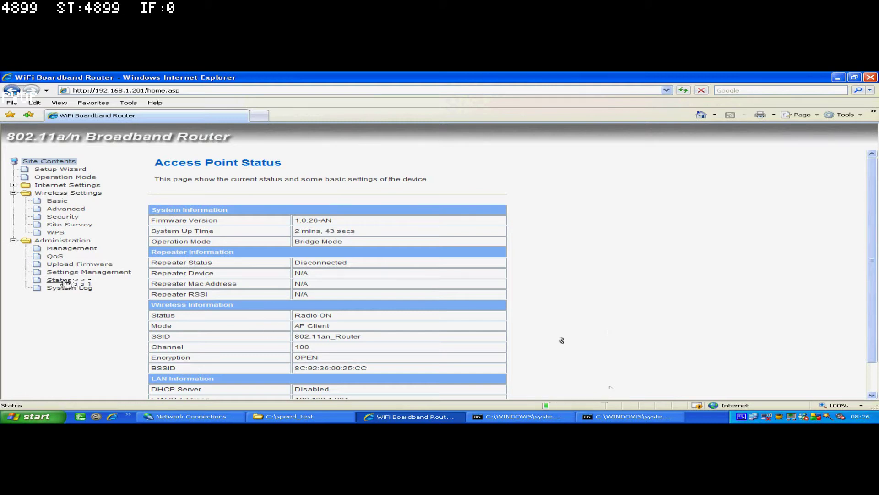
pyautogui.click(62, 225)
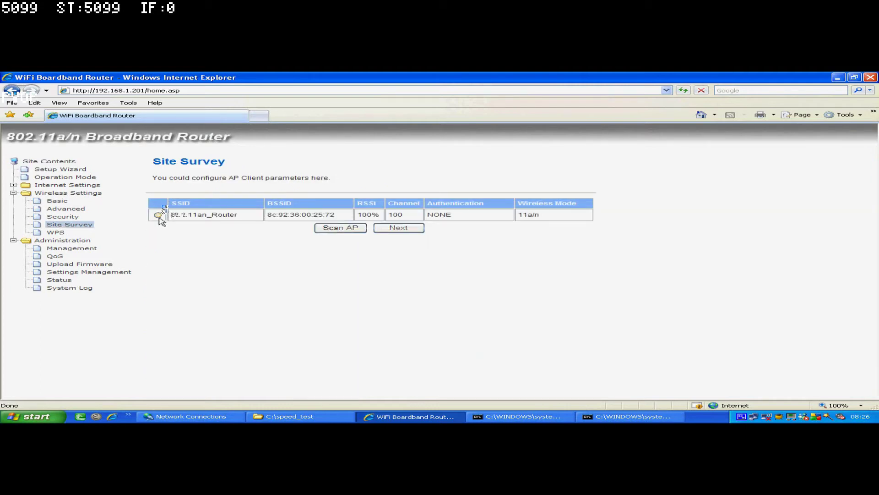
pyautogui.click(397, 229)
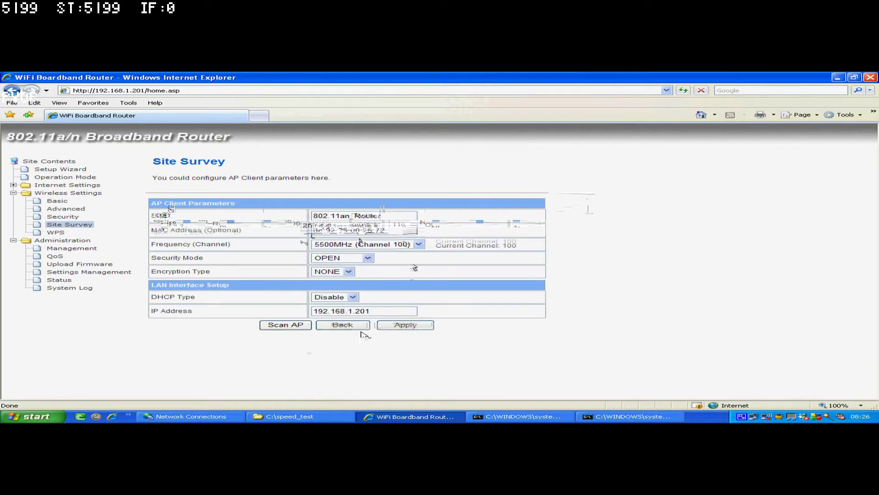
pyautogui.click(414, 323)
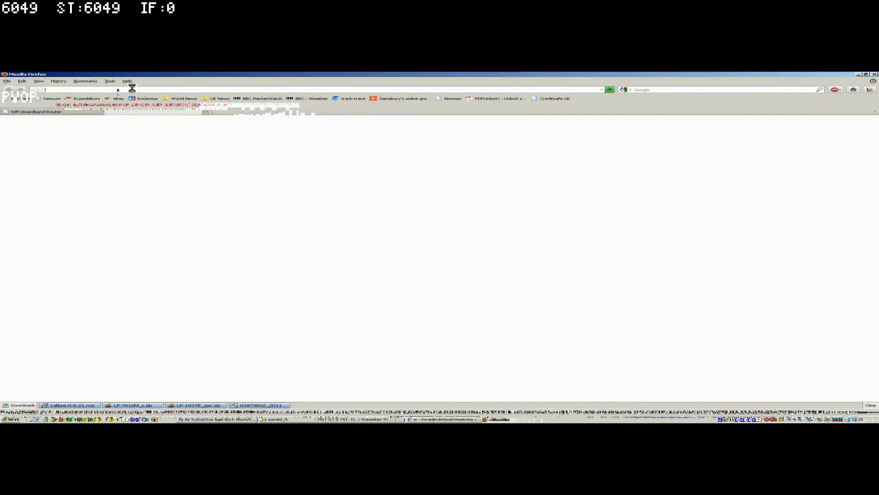
# Load 192.168.1.201, check the .200 tab, and return to the .201 status showing Connected at -47 dBm
pyautogui.write('192.1')
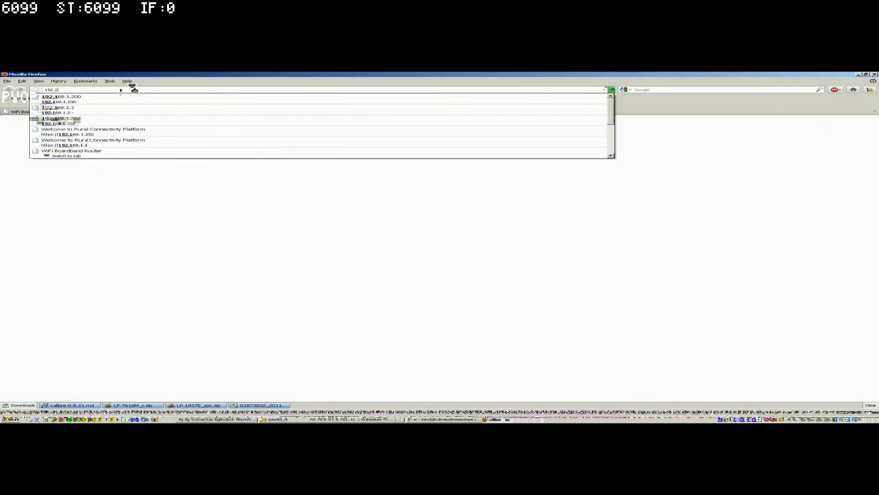
pyautogui.write('68.1.201/home.asp')
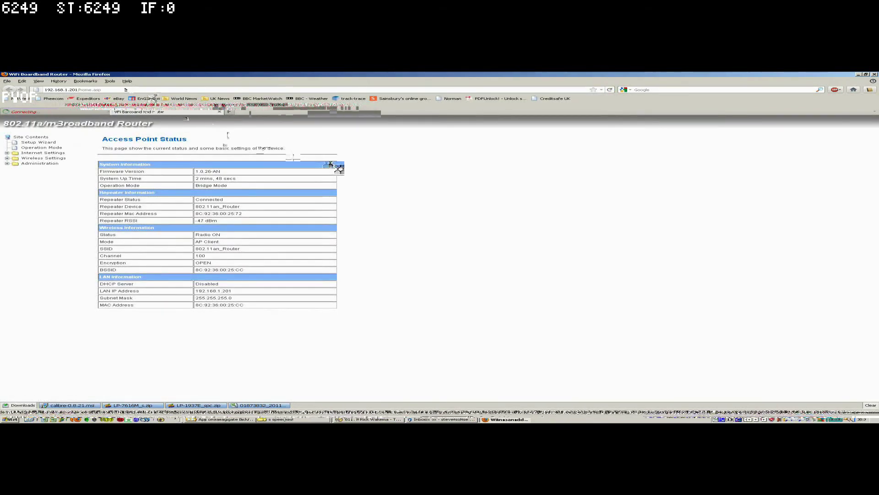
pyautogui.click(55, 112)
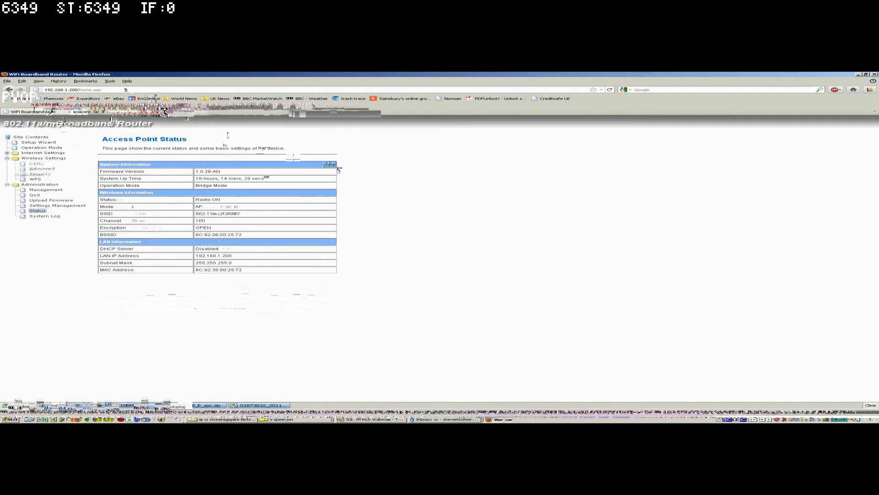
pyautogui.hotkey('ctrl', 'Tab')
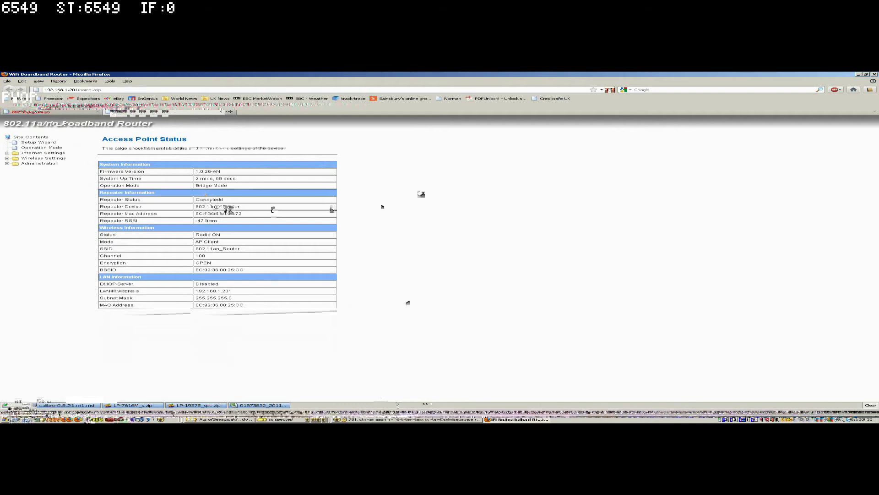
# Open a Command Prompt via Run and ping 192.168.1.210
pyautogui.click(14, 419)
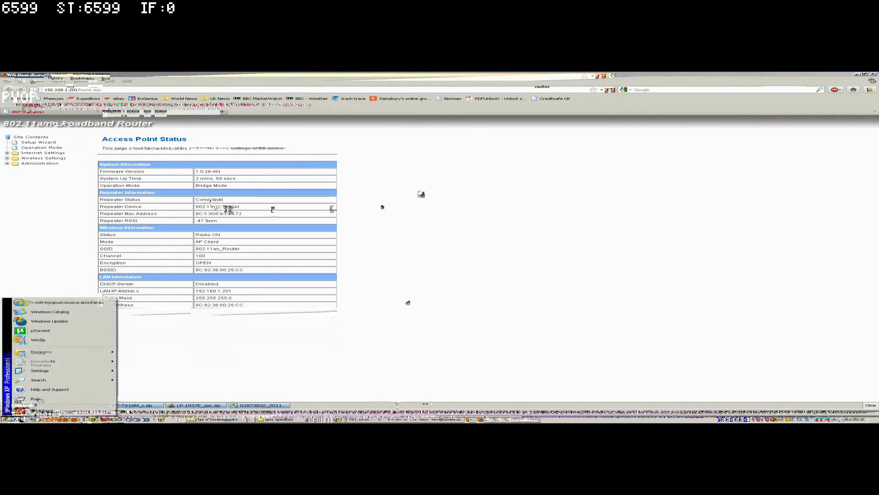
pyautogui.click(37, 399)
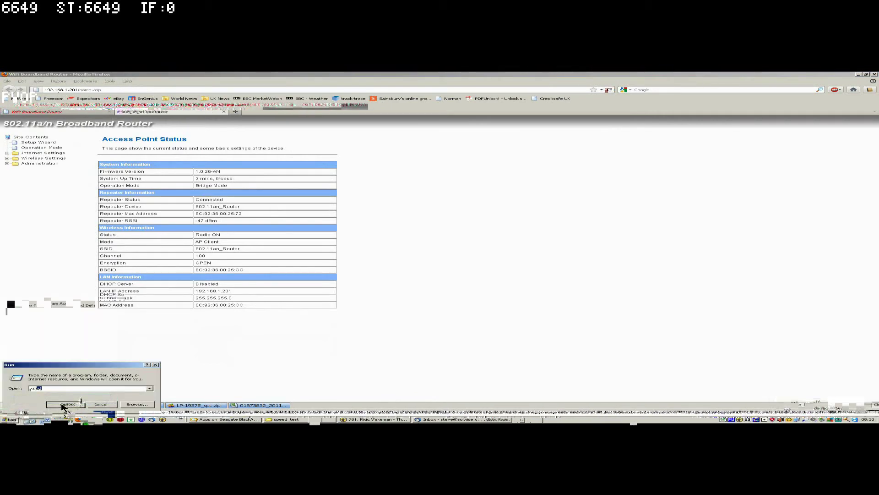
pyautogui.click(62, 406)
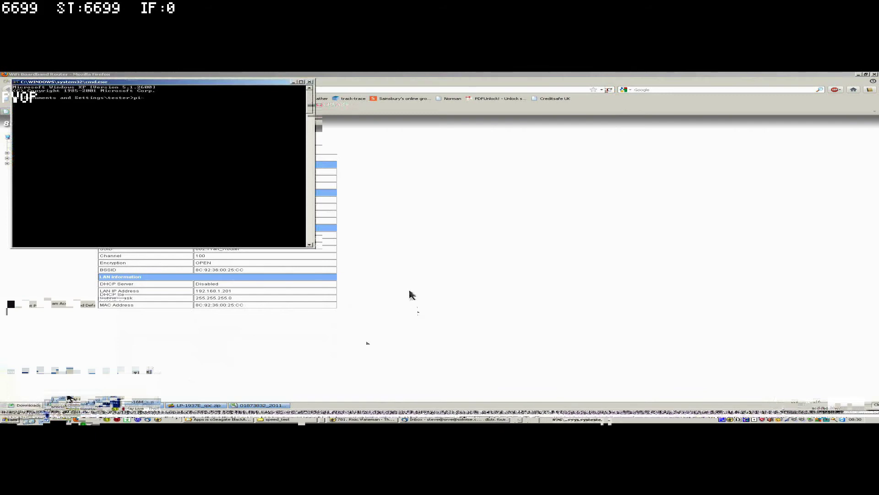
pyautogui.write('ping 192.168')
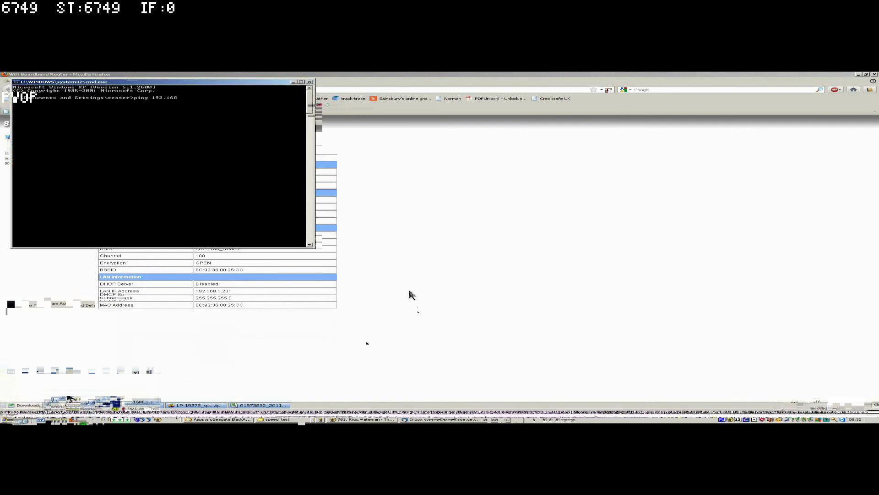
pyautogui.write('.1.210')
pyautogui.press('Return')
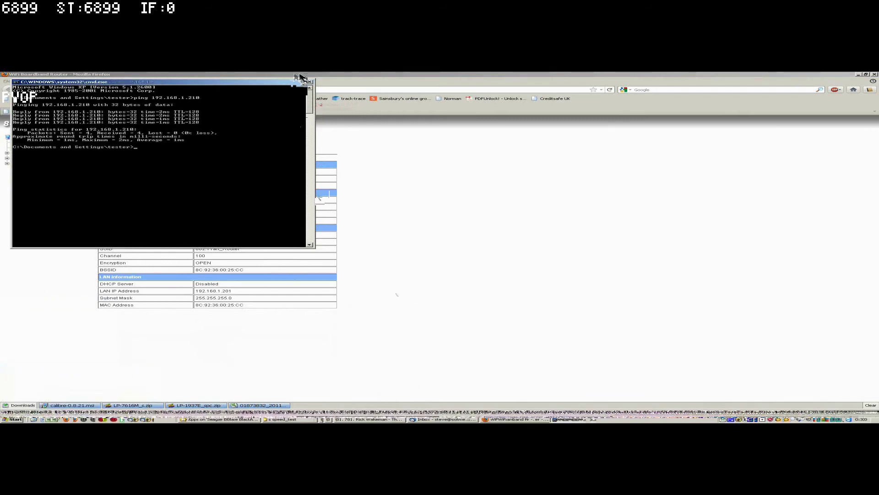
# Edit the recalled ping command to ping 192.168.1.201 instead
pyautogui.press('Up')
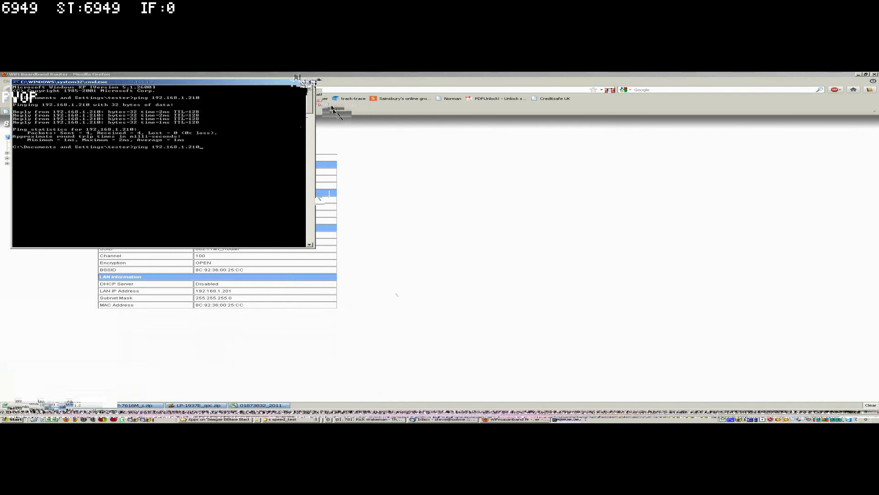
pyautogui.write('01')
pyautogui.press('Return')
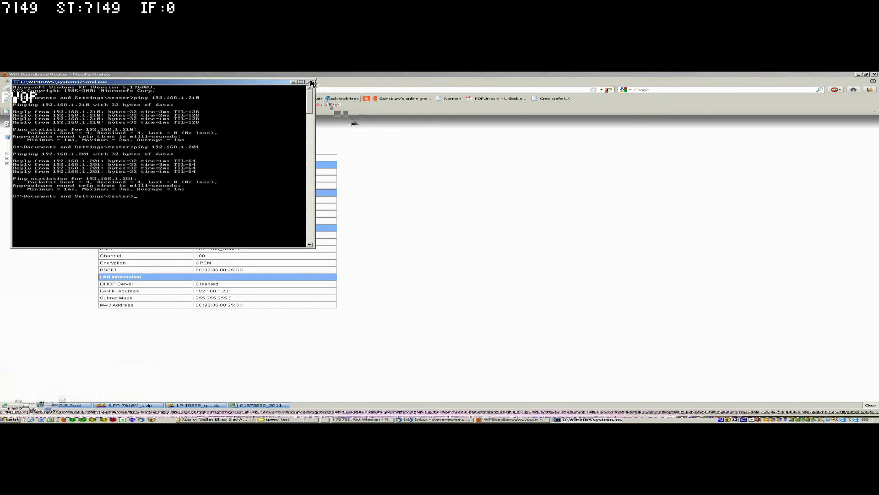
# Run txi.bat from the speed_test folder to start the pcattcp transmit test to 192.168.1.210
pyautogui.click(354, 123)
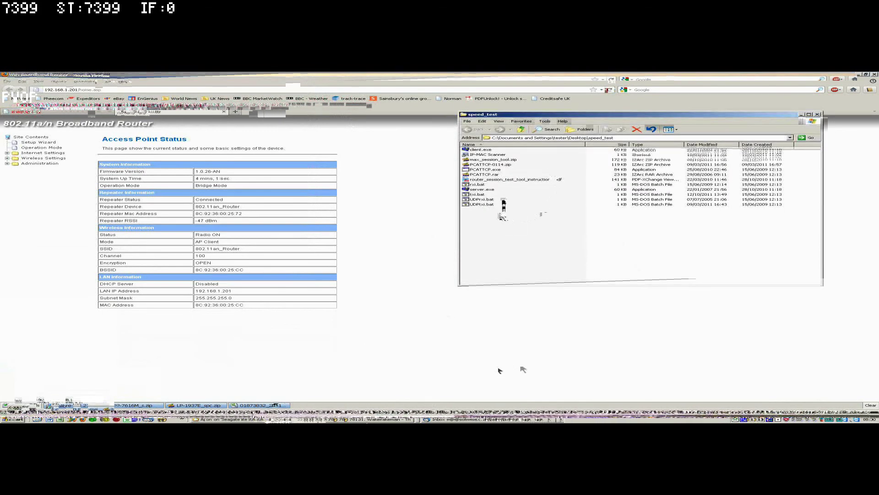
pyautogui.doubleClick(478, 195)
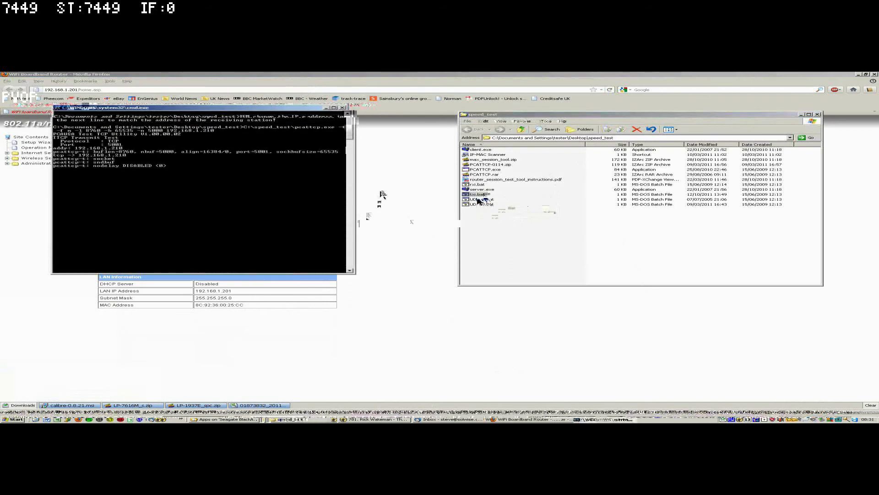